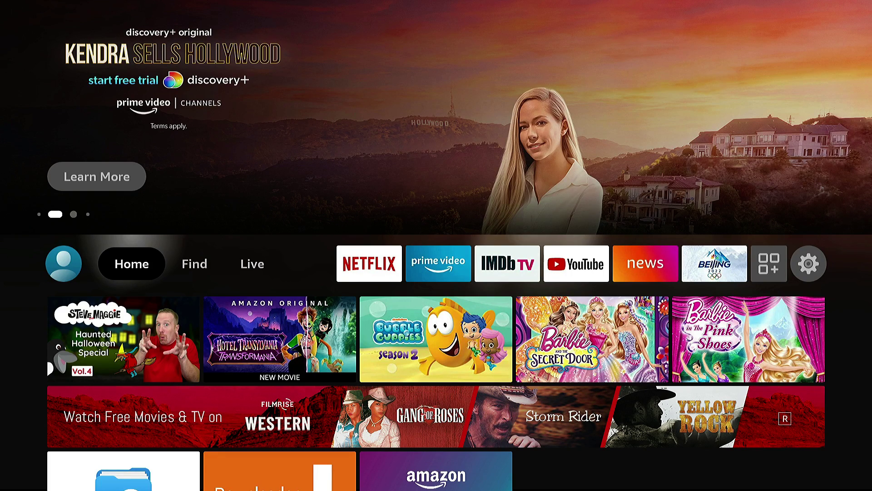
# - Go to the device settings section from the home screen
pyautogui.press('Right')
pyautogui.press('Right')
pyautogui.press('Right')
pyautogui.press('Right')
pyautogui.press('Right')
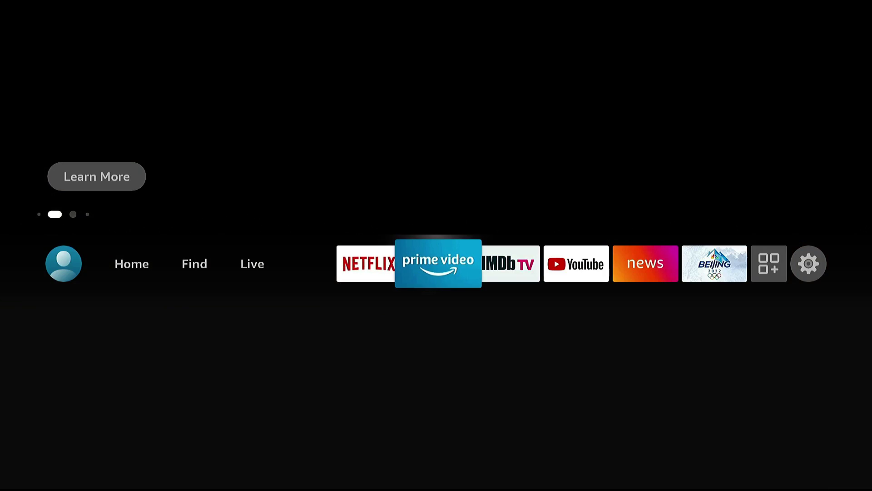
pyautogui.press('Right')
pyautogui.press('Right')
pyautogui.press('Right')
pyautogui.press('Right')
pyautogui.press('Right')
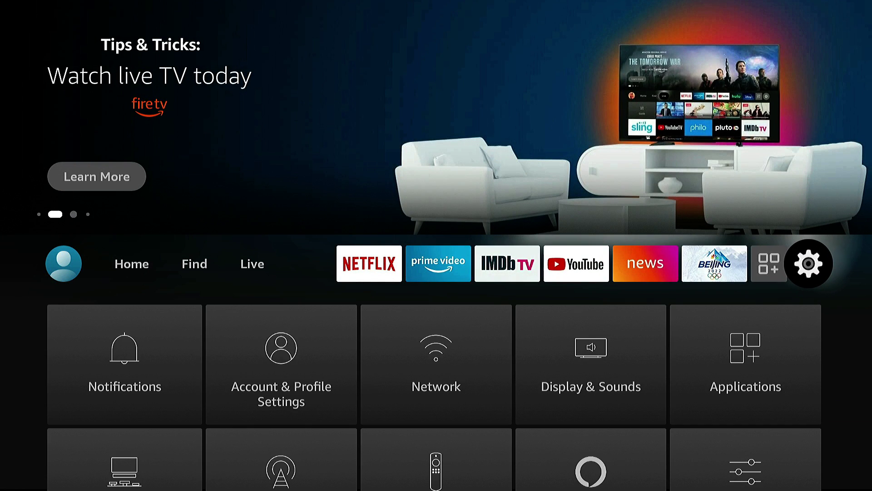
# - View the current network details in the About information for My Fire TV
pyautogui.press('Down')
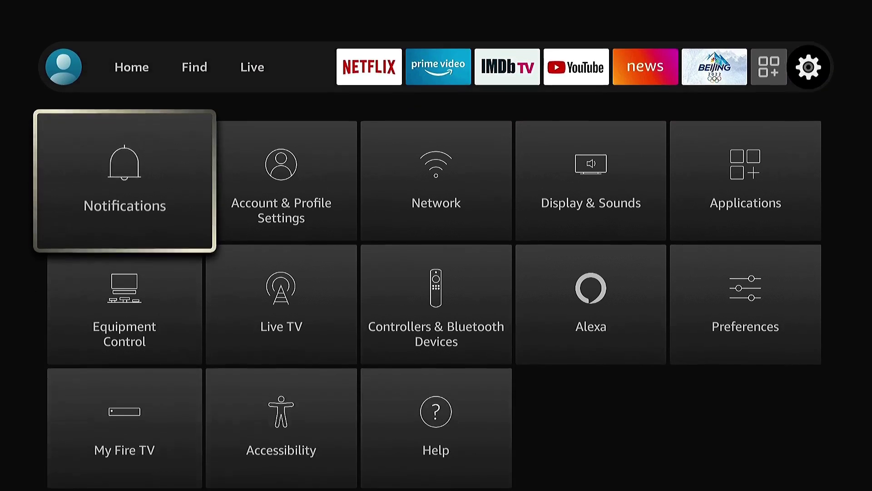
pyautogui.press('Down')
pyautogui.press('Down')
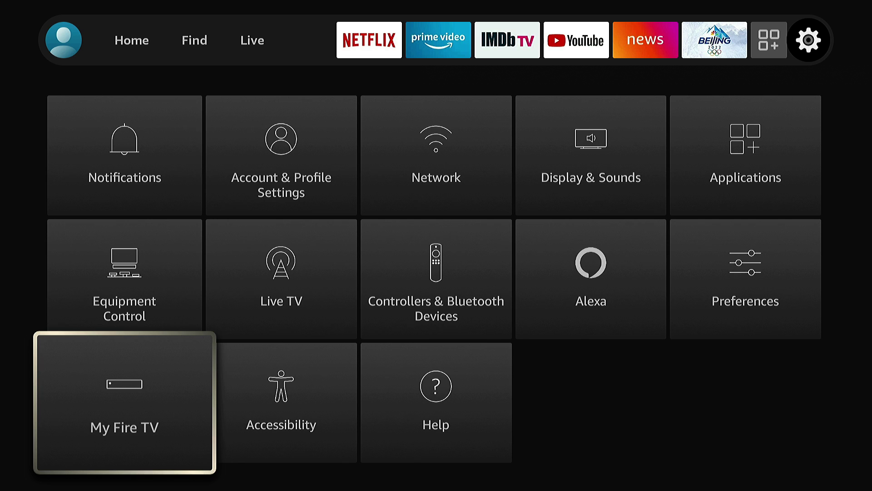
pyautogui.press('Return')
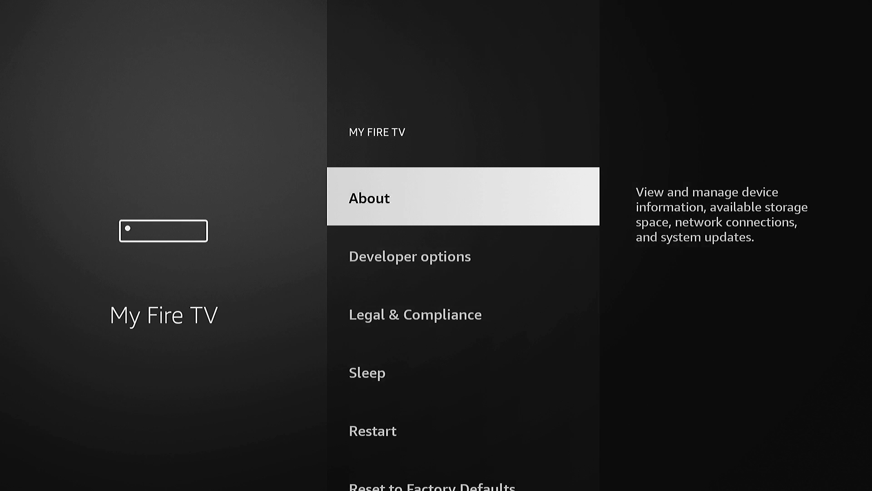
pyautogui.press('Return')
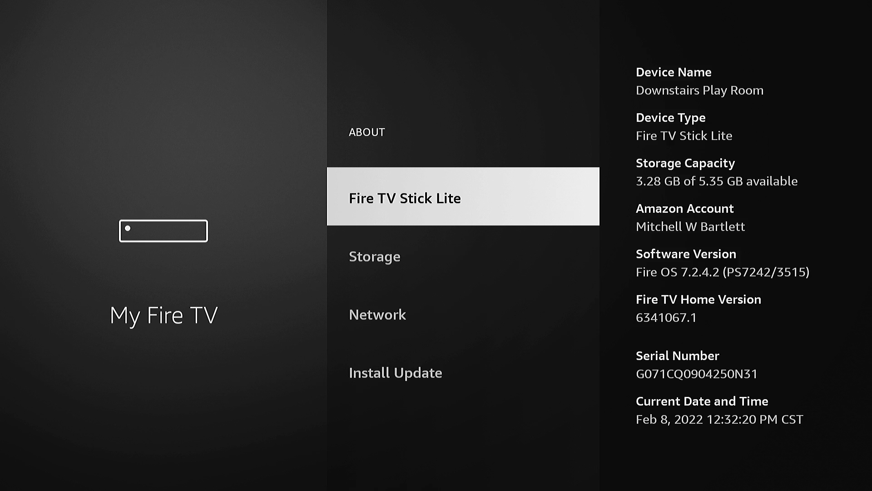
pyautogui.press('Down')
pyautogui.press('Down')
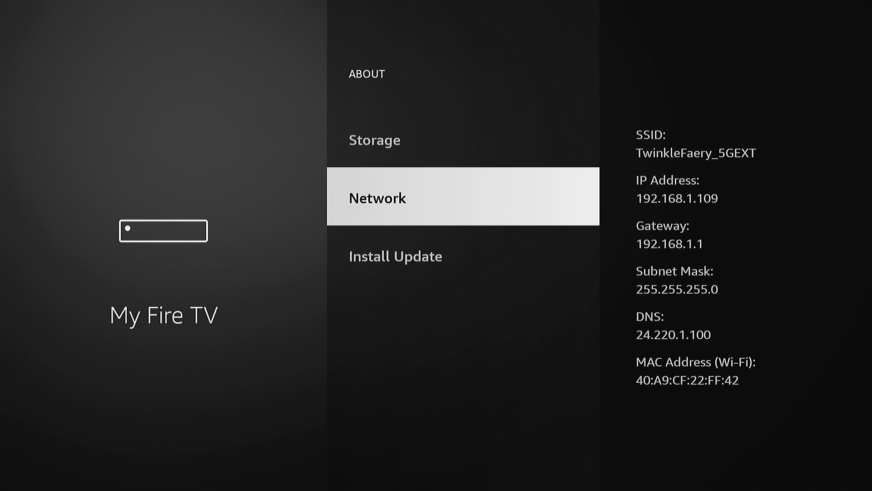
# - Return to the home screen, then reopen the My Fire TV About information and review its Network details
pyautogui.press('Home')
pyautogui.press('Left')
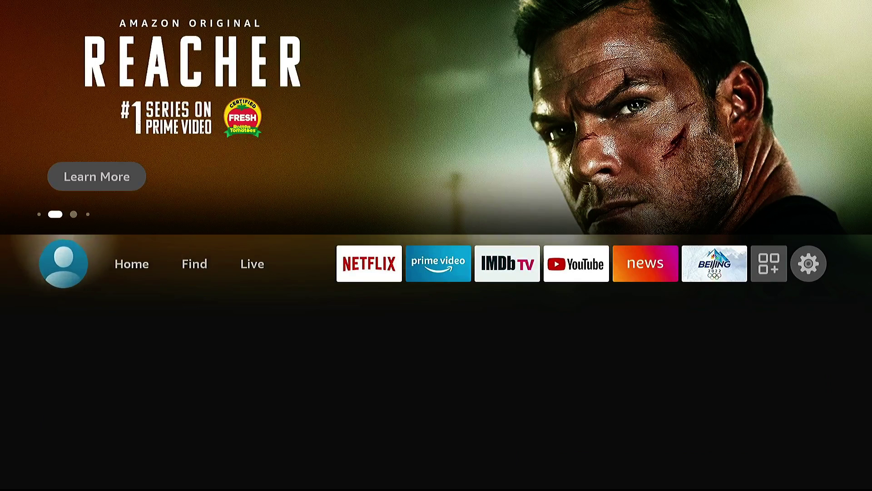
pyautogui.press('Left')
pyautogui.press('Down')
pyautogui.press('Right')
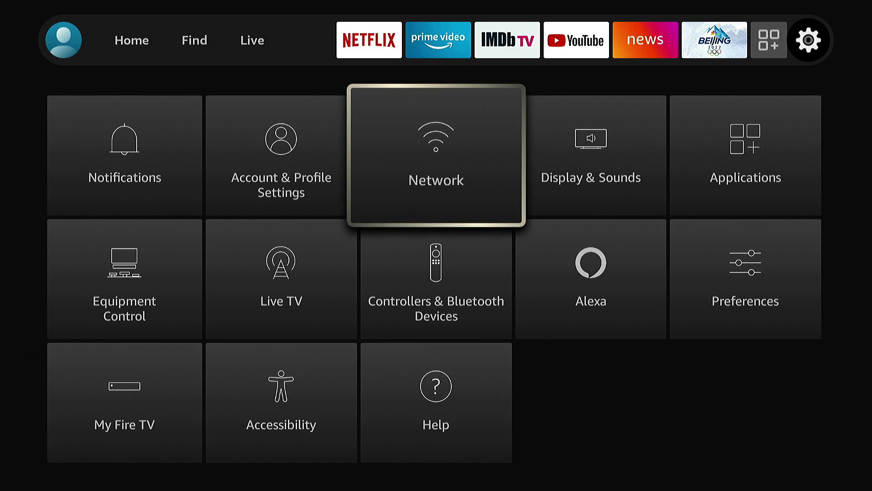
pyautogui.press('Down')
pyautogui.press('Down')
pyautogui.press('Left')
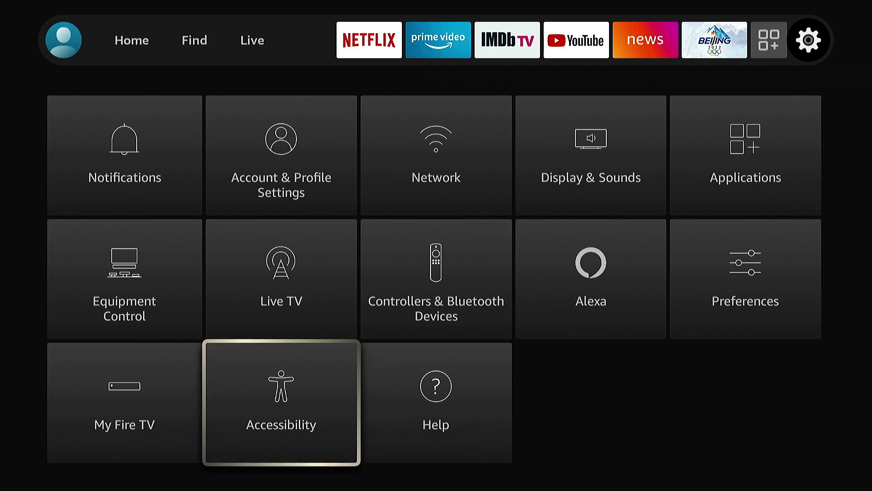
pyautogui.press('Left')
pyautogui.press('Return')
pyautogui.press('Return')
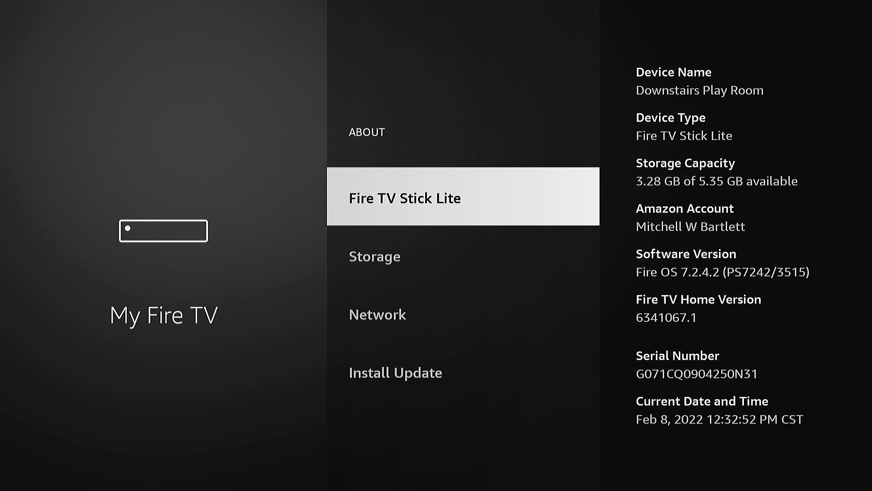
pyautogui.press('Down')
pyautogui.press('Down')
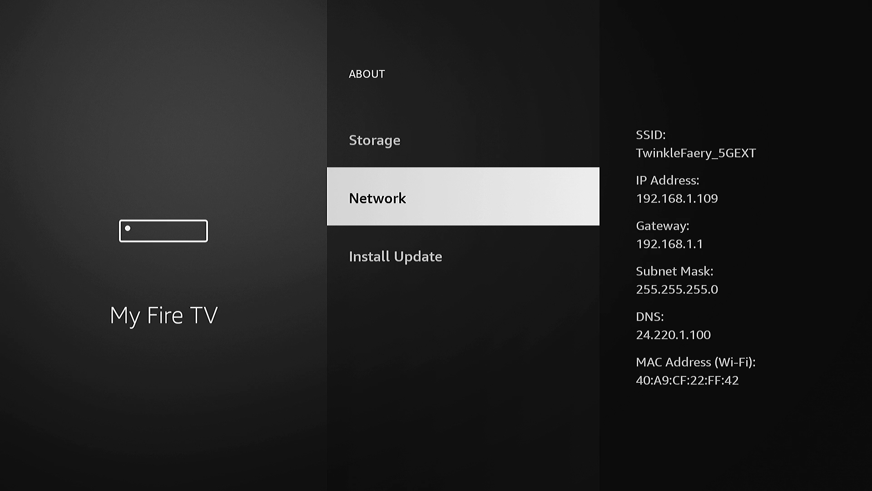
# - Forget the TwinkleFaery_5GEXT Wi-Fi network in the Network settings
pyautogui.press('Home')
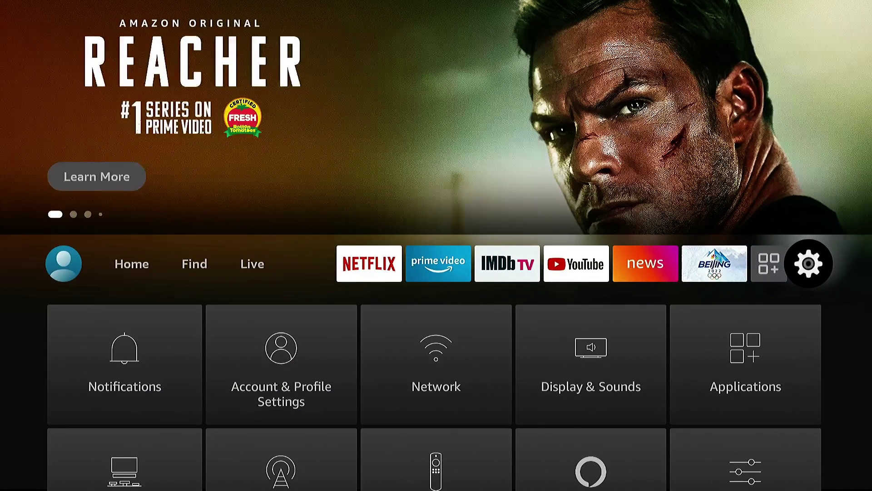
pyautogui.press('Down')
pyautogui.press('Right')
pyautogui.press('Right')
pyautogui.press('Return')
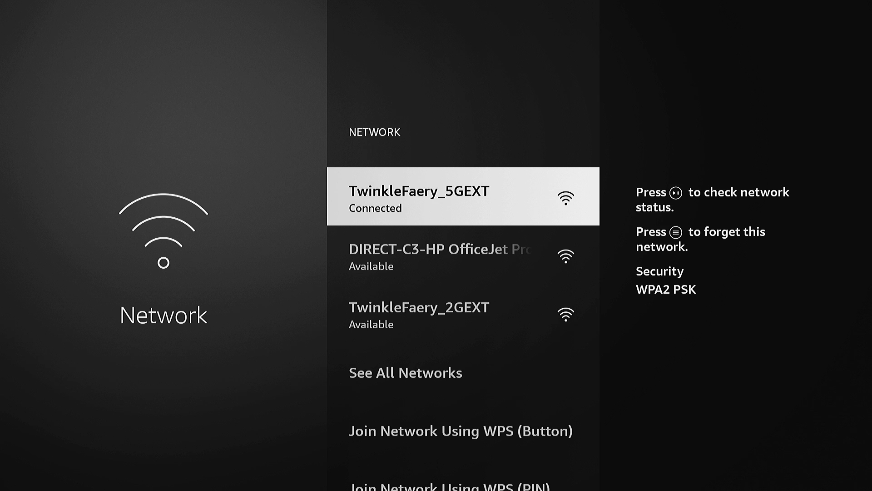
pyautogui.press('Menu')
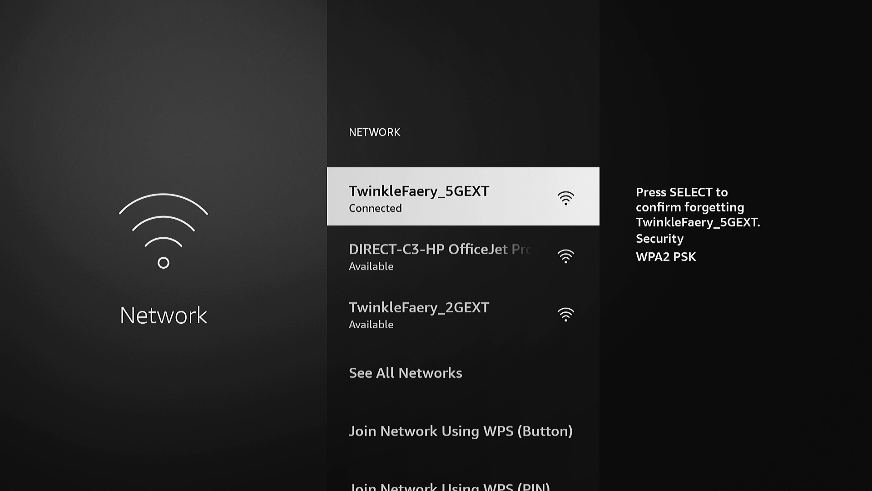
pyautogui.press('Return')
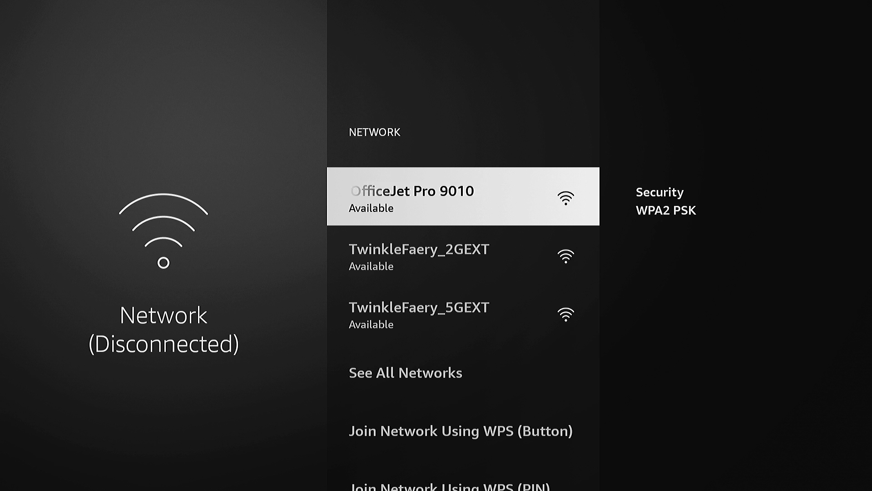
# - Choose TwinkleFaery_5GEXT from the available networks and enter its Wi-Fi password
pyautogui.press('Down')
pyautogui.press('Down')
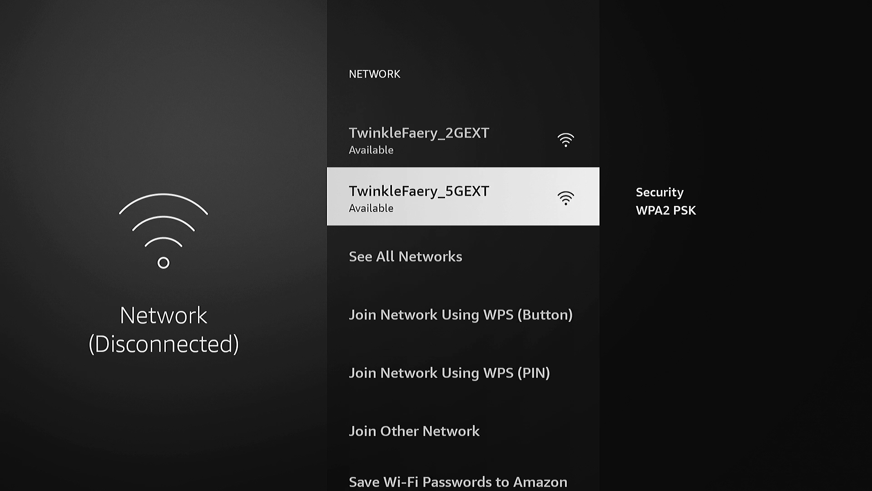
pyautogui.press('Return')
pyautogui.press('Up')
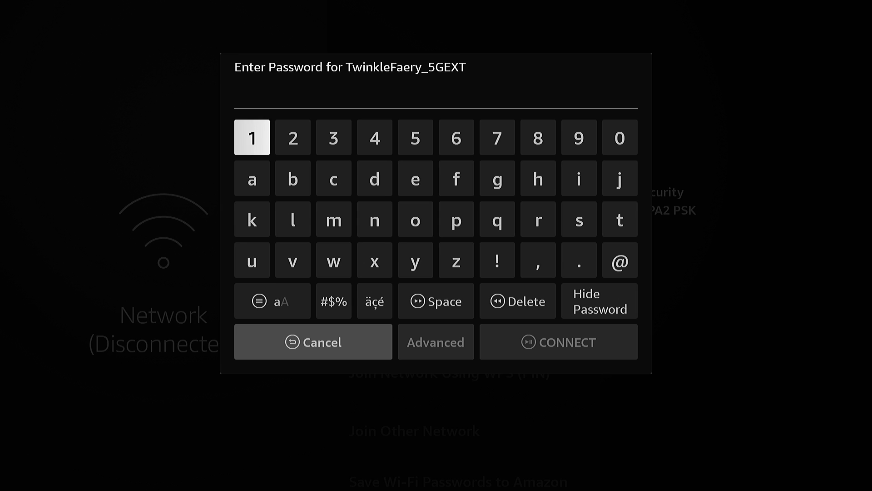
pyautogui.press('Down')
pyautogui.press('Down')
pyautogui.press('Down')
pyautogui.press('Up')
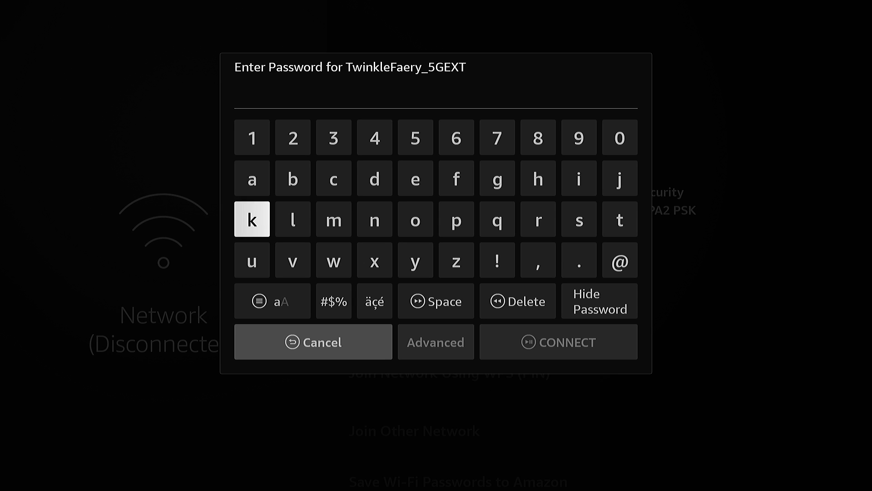
pyautogui.press('Return')
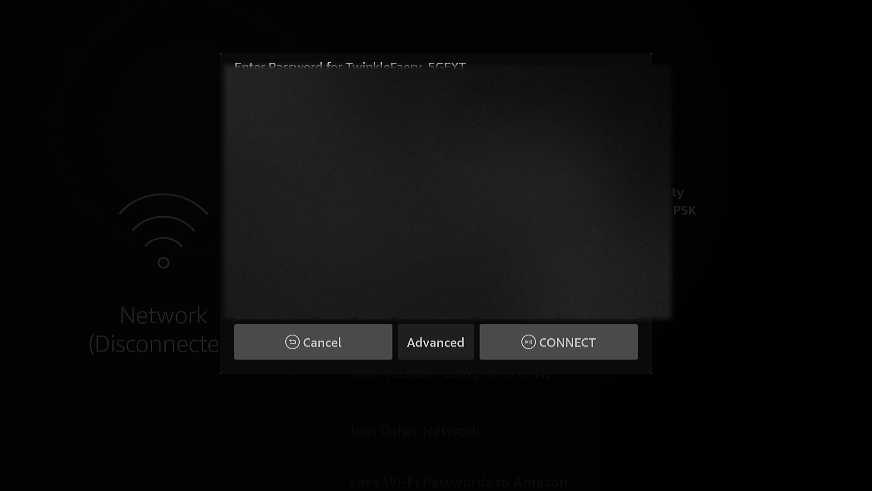
# - Open the advanced network configuration for TwinkleFaery_5GEXT instead of connecting directly
pyautogui.press('Down')
pyautogui.press('Left')
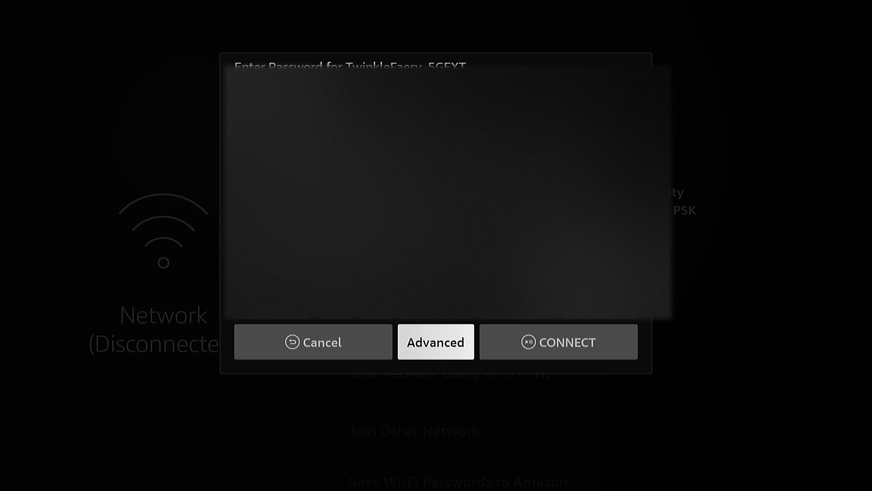
pyautogui.press('Return')
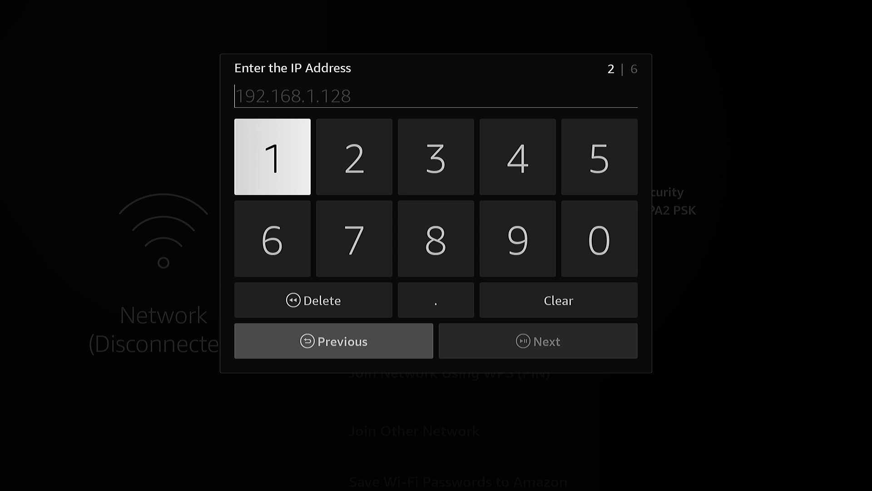
# - Enter 192.168.1.109 as the IP address and continue to the gateway entry
pyautogui.press('Return')
pyautogui.press('Down')
pyautogui.press('Right')
pyautogui.press('Right')
pyautogui.press('Right')
pyautogui.press('Return')
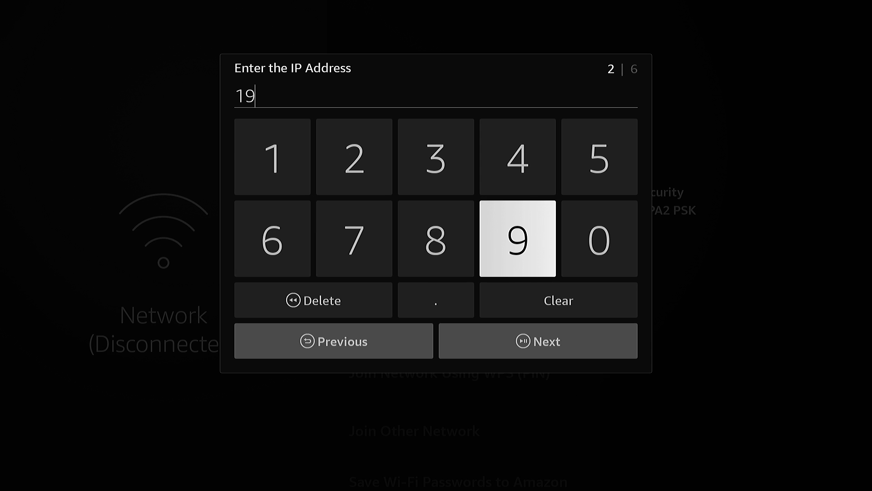
pyautogui.press('Up')
pyautogui.press('Left')
pyautogui.press('Left')
pyautogui.press('Return')
pyautogui.press('Down')
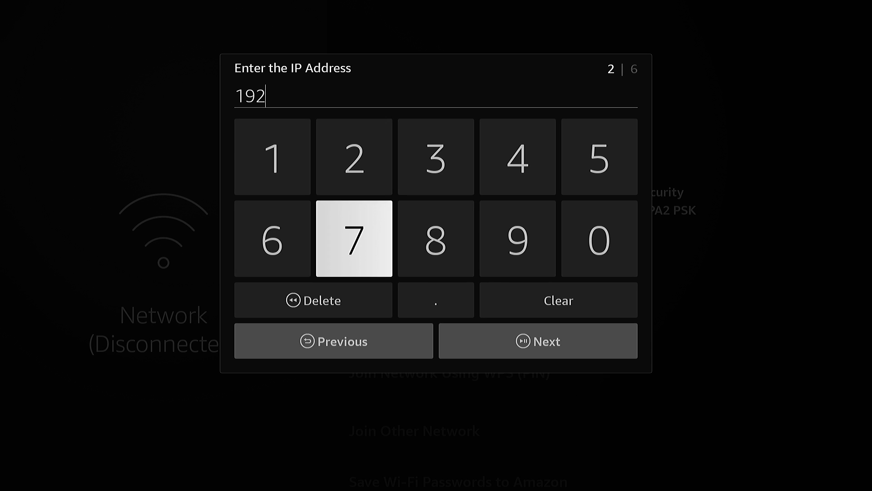
pyautogui.press('Down')
pyautogui.press('Right')
pyautogui.press('Return')
pyautogui.press('Up')
pyautogui.press('Up')
pyautogui.press('Left')
pyautogui.press('Left')
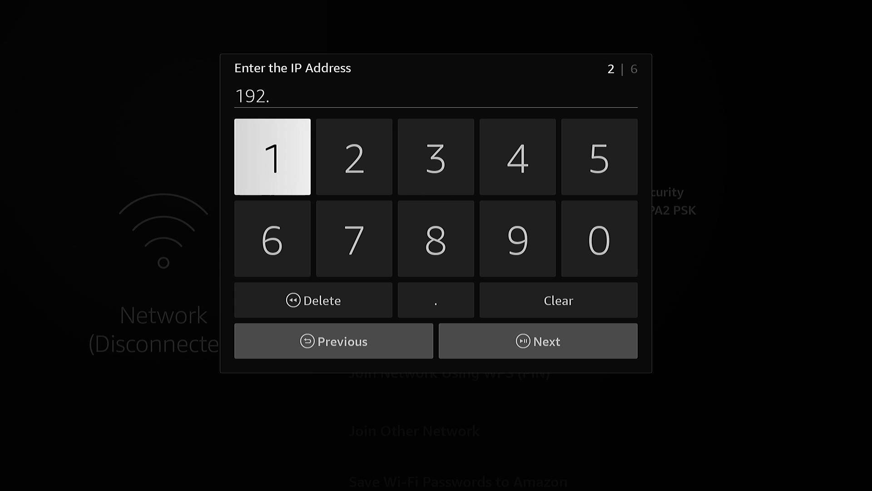
pyautogui.press('Return')
pyautogui.press('Down')
pyautogui.press('Right')
pyautogui.press('Left')
pyautogui.press('Return')
pyautogui.press('Right')
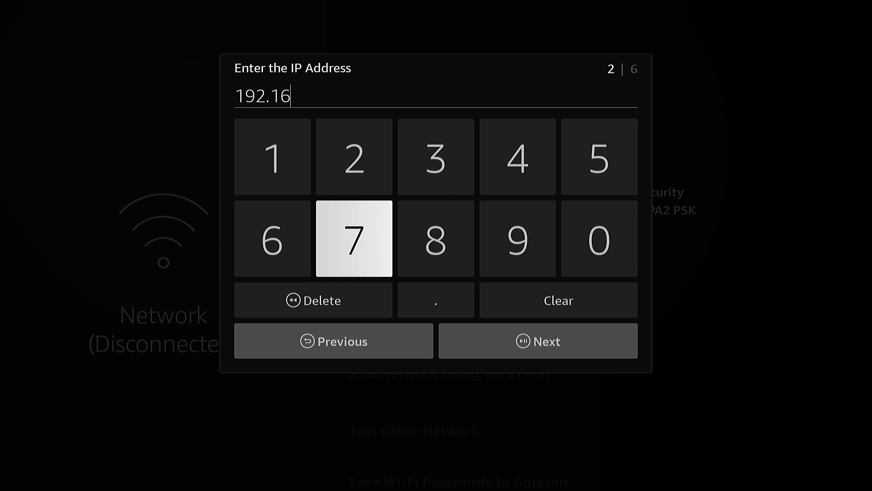
pyautogui.press('Right')
pyautogui.press('Return')
pyautogui.press('Down')
pyautogui.press('Return')
pyautogui.press('Up')
pyautogui.press('Up')
pyautogui.press('Left')
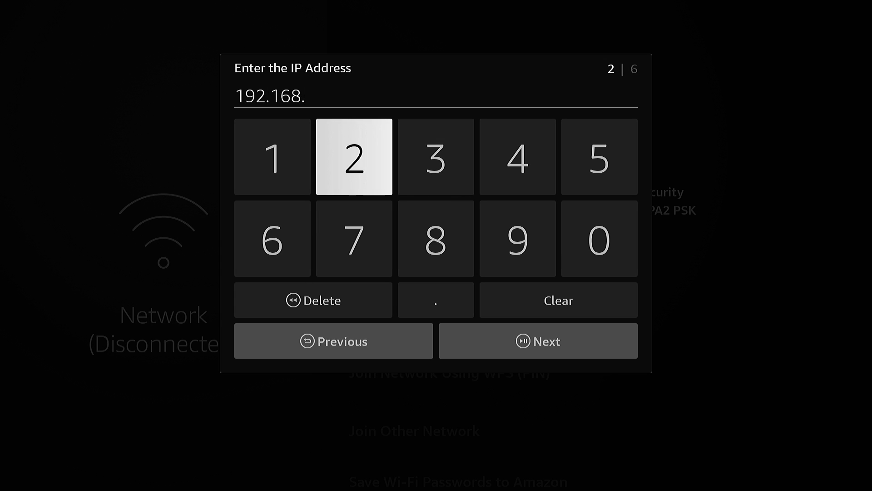
pyautogui.press('Left')
pyautogui.press('Return')
pyautogui.press('Down')
pyautogui.press('Down')
pyautogui.press('Right')
pyautogui.press('Return')
pyautogui.press('Up')
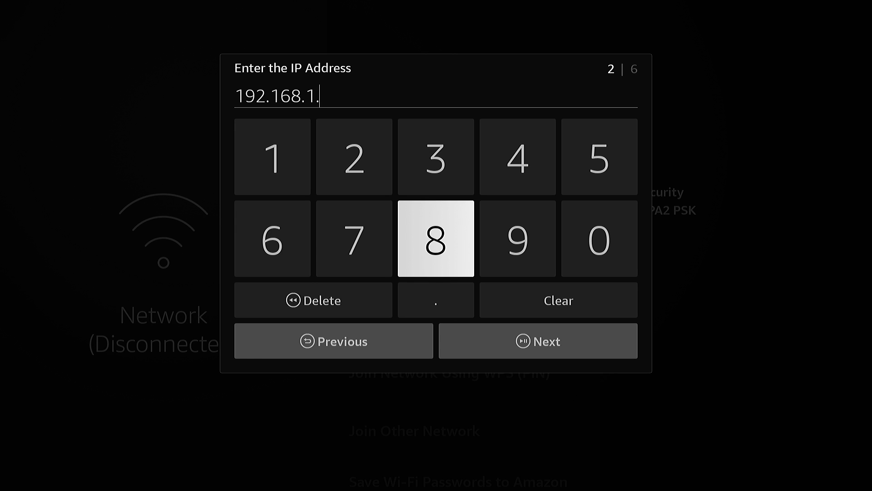
pyautogui.press('Up')
pyautogui.press('Left')
pyautogui.press('Left')
pyautogui.press('Return')
pyautogui.press('Down')
pyautogui.press('Right')
pyautogui.press('Right')
pyautogui.press('Right')
pyautogui.press('Right')
pyautogui.press('Return')
pyautogui.press('Left')
pyautogui.press('Return')
pyautogui.press('Down')
pyautogui.press('Down')
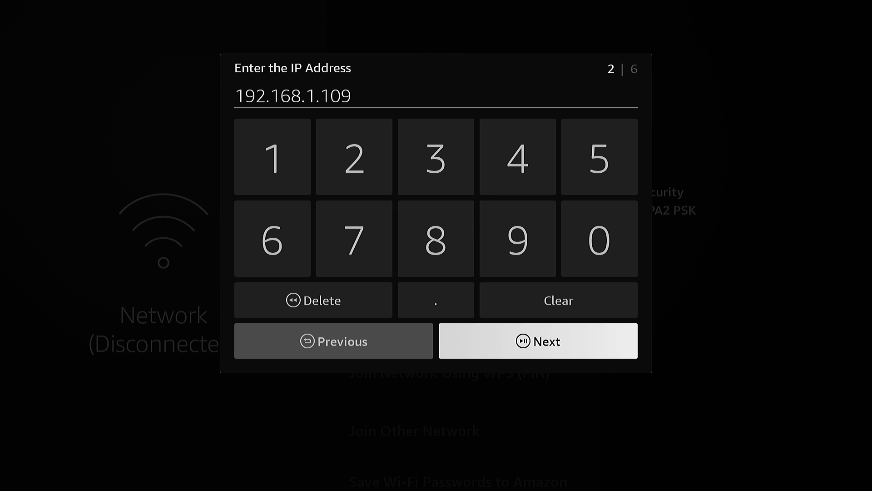
pyautogui.press('Return')
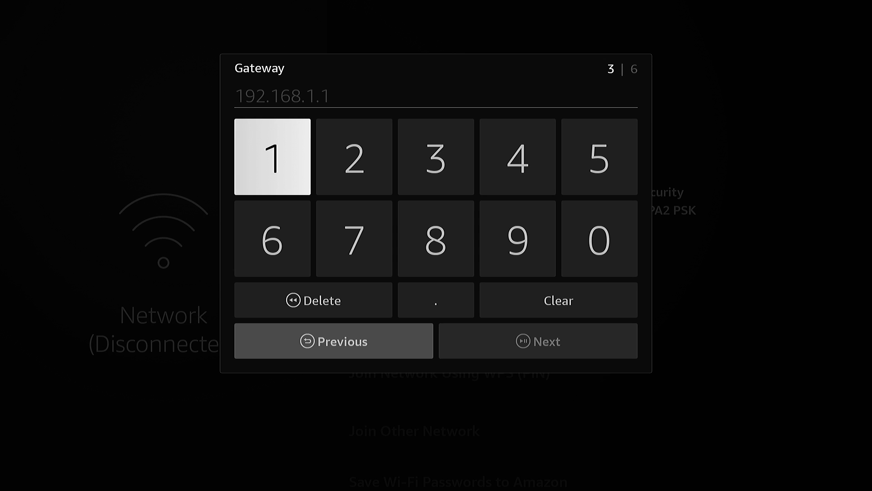
# - Enter 192.168.1.1 as the gateway address and continue to the network prefix length
pyautogui.press('Return')
pyautogui.press('Down')
pyautogui.press('Right')
pyautogui.press('Right')
pyautogui.press('Right')
pyautogui.press('Return')
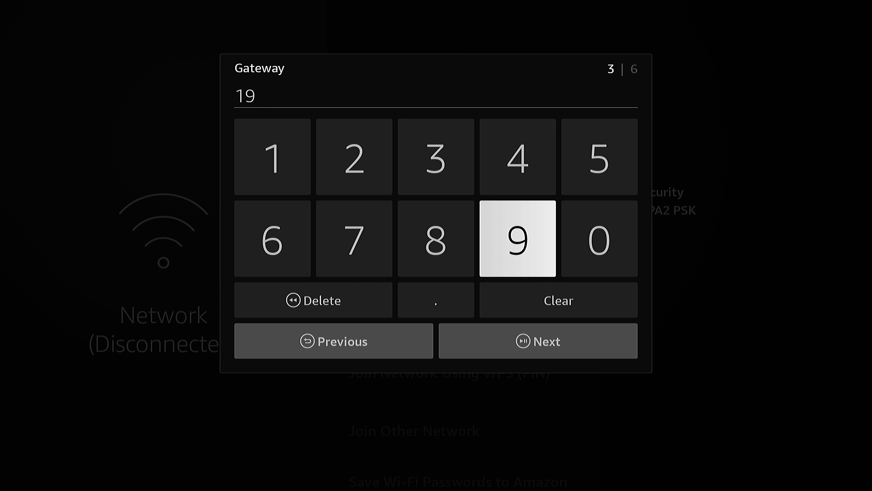
pyautogui.press('Up')
pyautogui.press('Left')
pyautogui.press('Left')
pyautogui.press('Return')
pyautogui.press('Down')
pyautogui.press('Down')
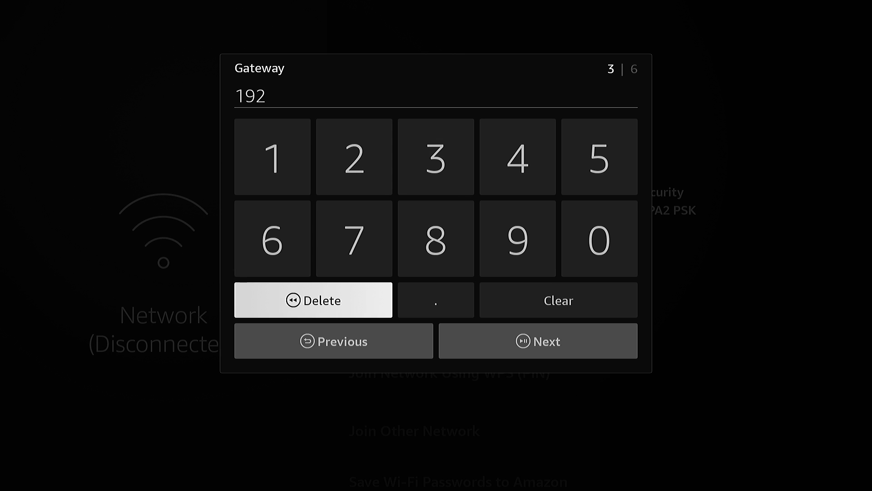
pyautogui.press('Right')
pyautogui.press('Return')
pyautogui.press('Up')
pyautogui.press('Left')
pyautogui.press('Left')
pyautogui.press('Return')
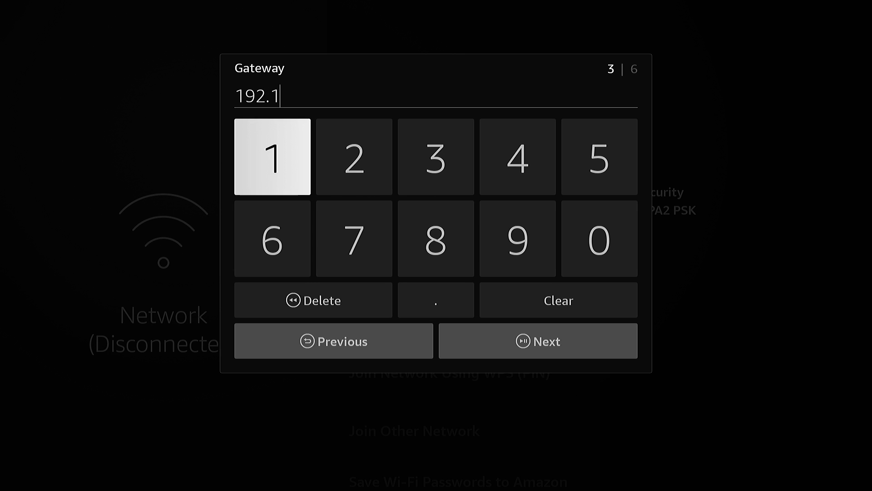
pyautogui.press('Down')
pyautogui.press('Return')
pyautogui.press('Right')
pyautogui.press('Right')
pyautogui.press('Return')
pyautogui.press('Down')
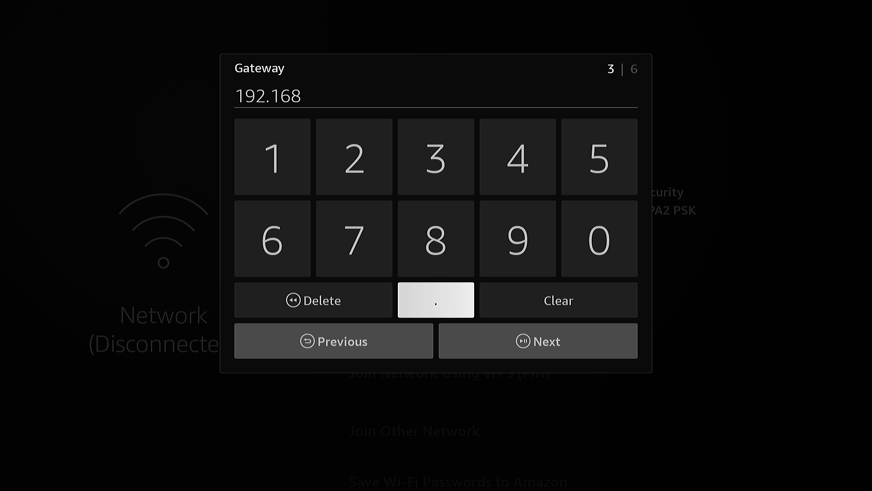
pyautogui.press('Return')
pyautogui.press('Up')
pyautogui.press('Left')
pyautogui.press('Left')
pyautogui.press('Return')
pyautogui.press('Down')
pyautogui.press('Down')
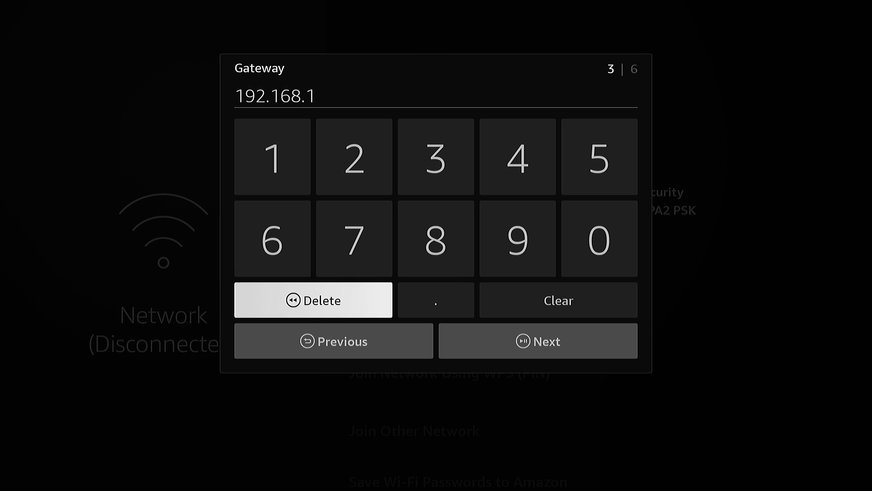
pyautogui.press('Right')
pyautogui.press('Return')
pyautogui.press('Up')
pyautogui.press('Up')
pyautogui.press('Left')
pyautogui.press('Left')
pyautogui.press('Return')
pyautogui.press('Down')
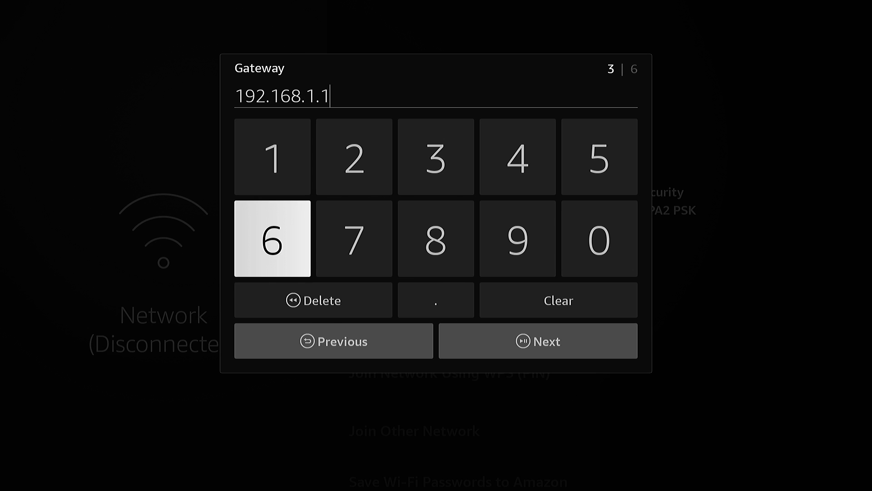
pyautogui.press('Down')
pyautogui.press('Down')
pyautogui.press('Right')
pyautogui.press('Return')
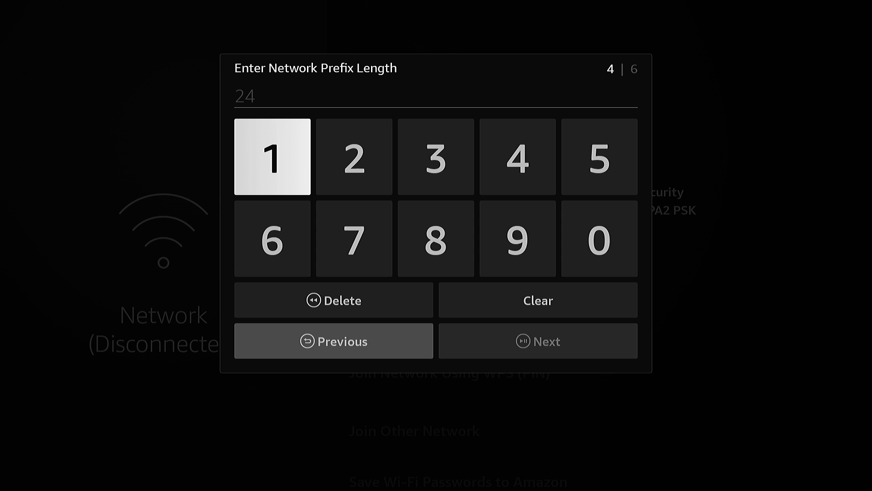
# - Set the network prefix length to 24 and continue to the first DNS entry
pyautogui.press('Right')
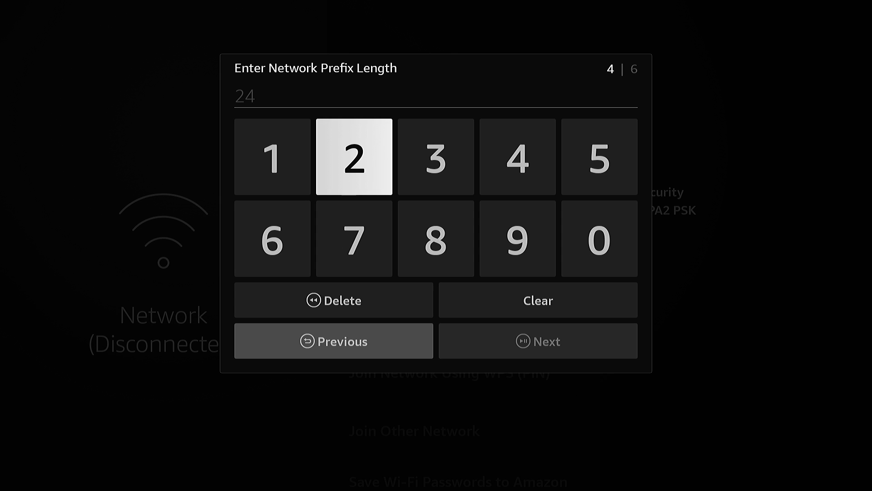
pyautogui.press('Return')
pyautogui.press('Right')
pyautogui.press('Right')
pyautogui.press('Return')
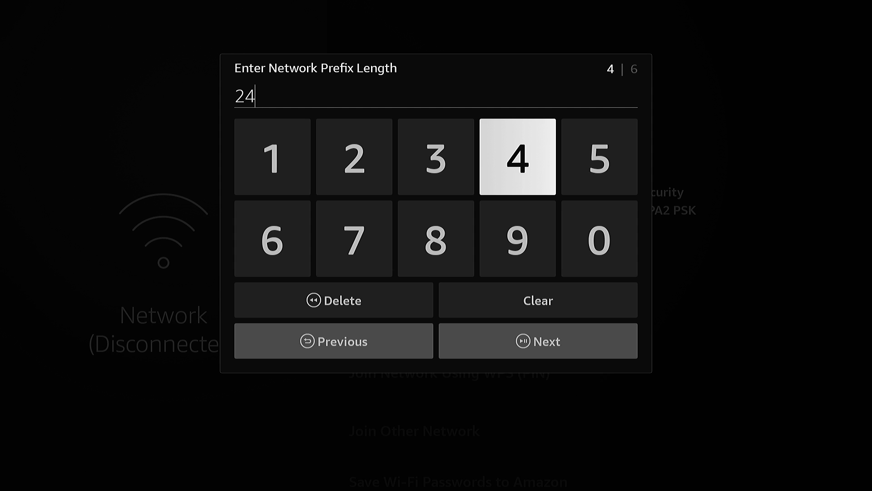
pyautogui.press('Down')
pyautogui.press('Down')
pyautogui.press('Down')
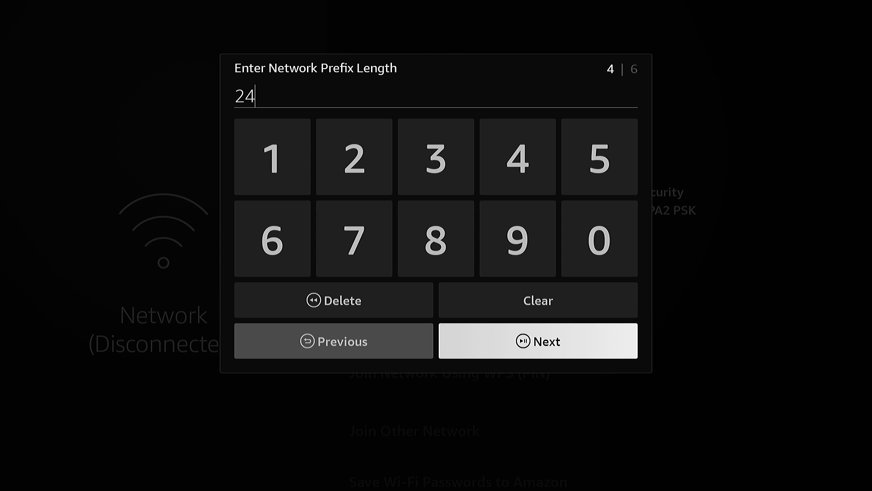
pyautogui.press('Return')
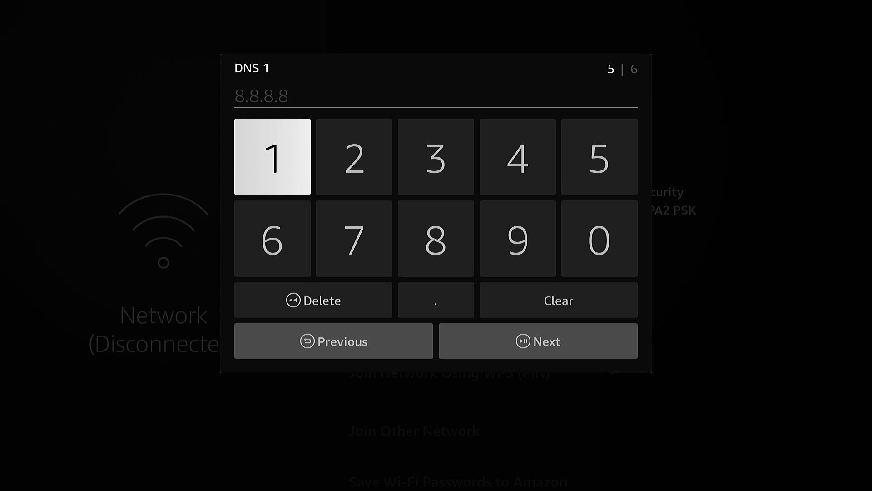
# - Enter 8.8.8.8 as the DNS 1 address and continue to the second DNS entry
pyautogui.press('Down')
pyautogui.press('Right')
pyautogui.press('Right')
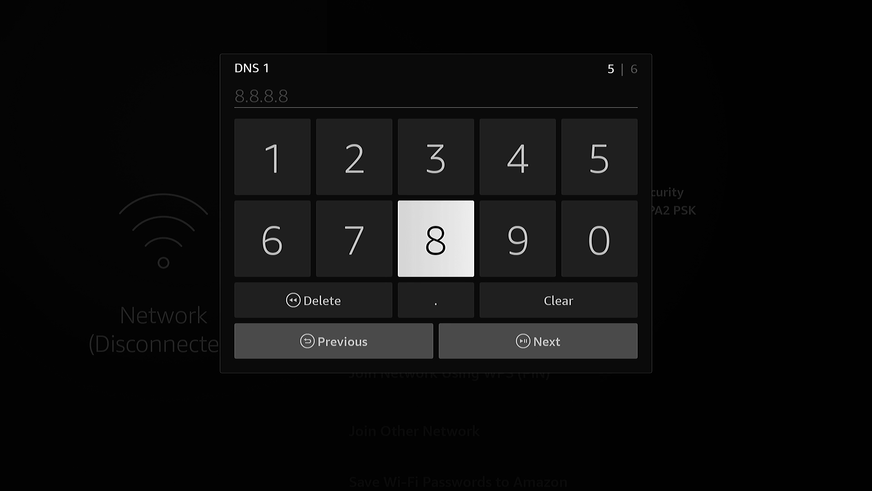
pyautogui.press('Return')
pyautogui.press('Down')
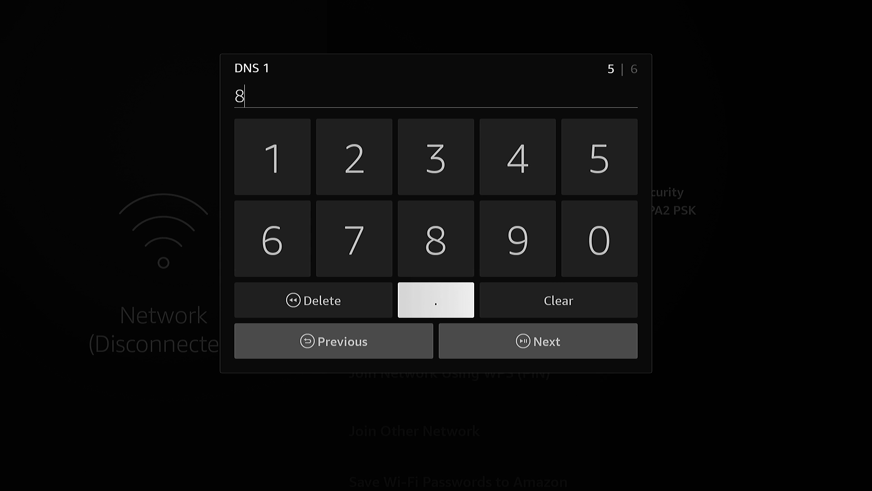
pyautogui.press('Return')
pyautogui.press('Up')
pyautogui.press('Return')
pyautogui.press('Down')
pyautogui.press('Return')
pyautogui.press('Up')
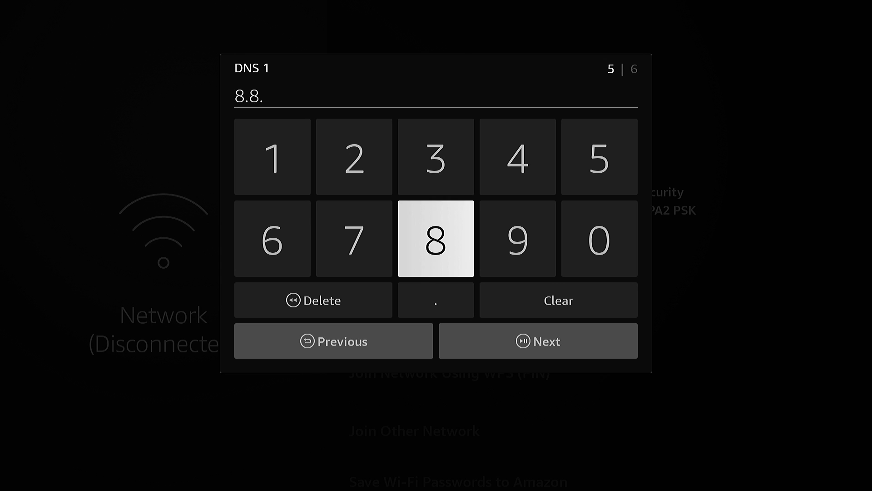
pyautogui.press('Return')
pyautogui.press('Down')
pyautogui.press('Return')
pyautogui.press('Up')
pyautogui.press('Return')
pyautogui.press('Down')
pyautogui.press('Down')
pyautogui.press('Right')
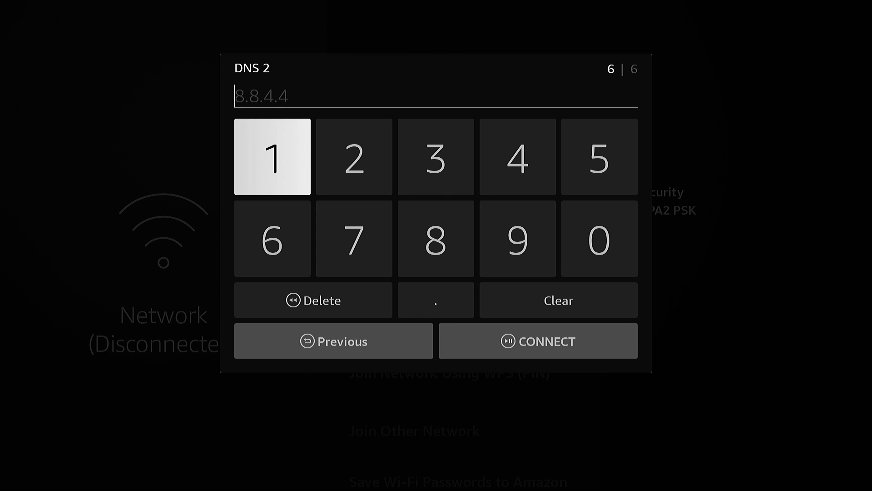
# - Enter 8.8.4.4 as the DNS 2 address and connect to the network with these settings
pyautogui.press('Down')
pyautogui.press('Right')
pyautogui.press('Right')
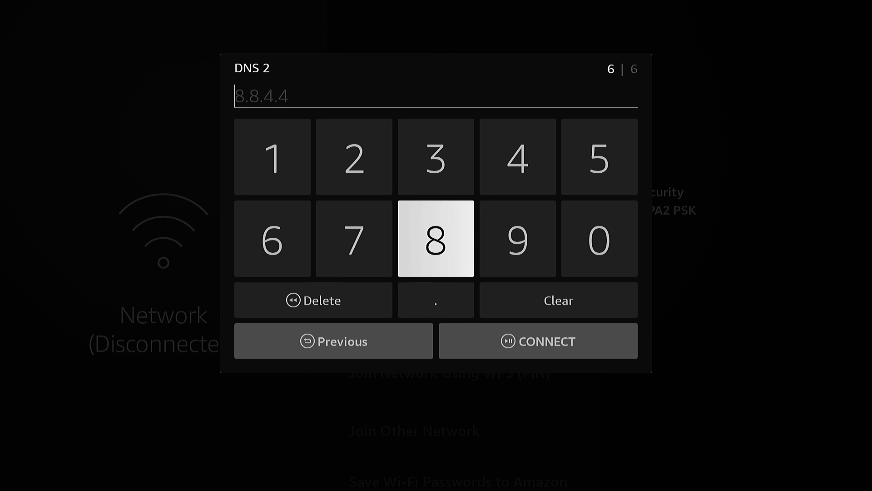
pyautogui.press('Return')
pyautogui.press('Down')
pyautogui.press('Return')
pyautogui.press('Up')
pyautogui.press('Return')
pyautogui.press('Down')
pyautogui.press('Return')
pyautogui.press('Up')
pyautogui.press('Up')
pyautogui.press('Right')
pyautogui.press('Return')
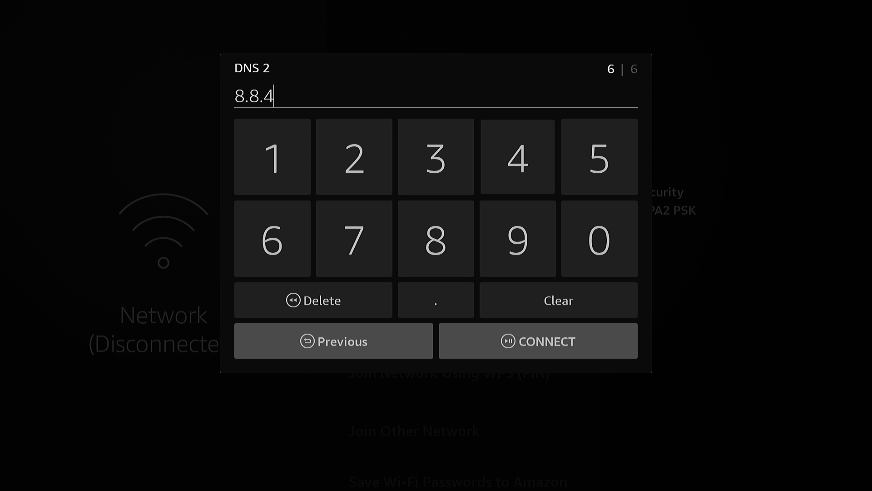
pyautogui.press('Down')
pyautogui.press('Down')
pyautogui.press('Left')
pyautogui.press('Return')
pyautogui.press('Up')
pyautogui.press('Up')
pyautogui.press('Right')
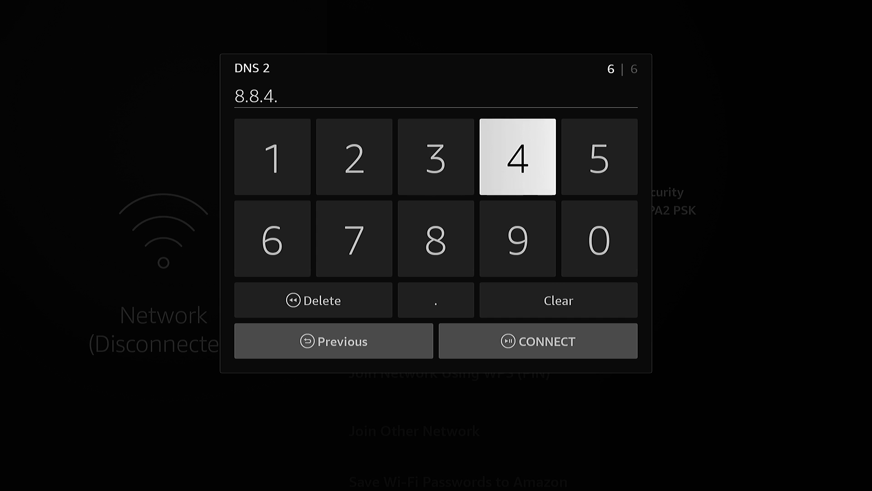
pyautogui.press('Return')
pyautogui.press('Down')
pyautogui.press('Down')
pyautogui.press('Down')
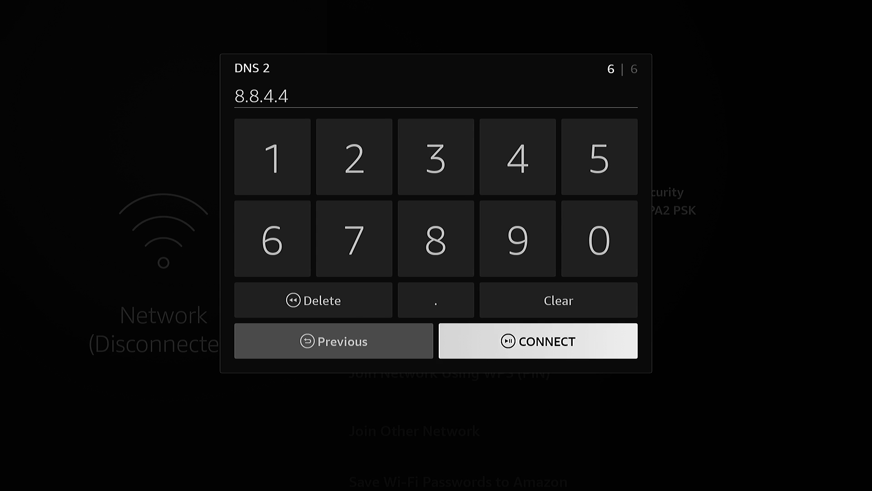
pyautogui.press('Return')
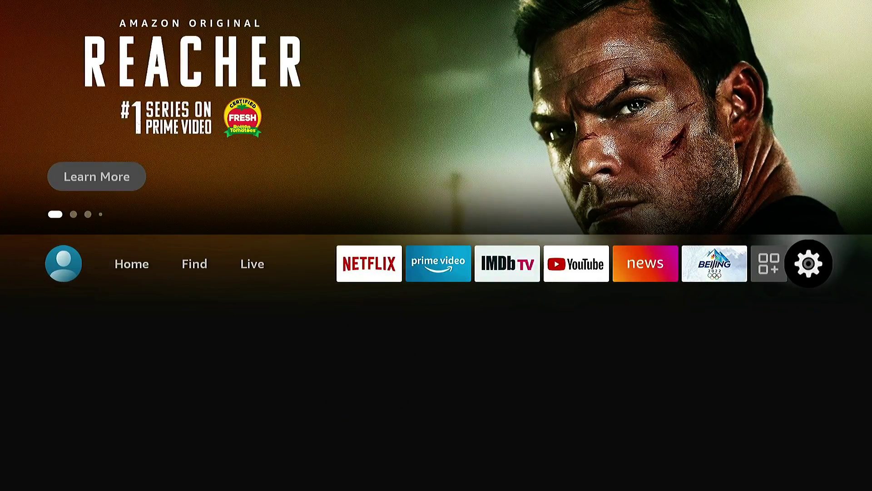
# - Check the device's current network details, including IP address, gateway and DNS, in the About information of My Fire TV
pyautogui.press('Down')
pyautogui.press('Down')
pyautogui.press('Down')
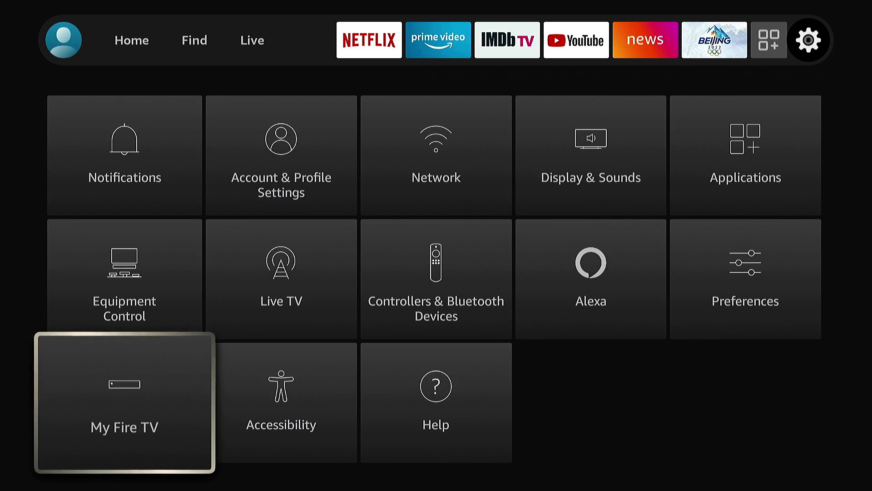
pyautogui.press('Return')
pyautogui.press('Return')
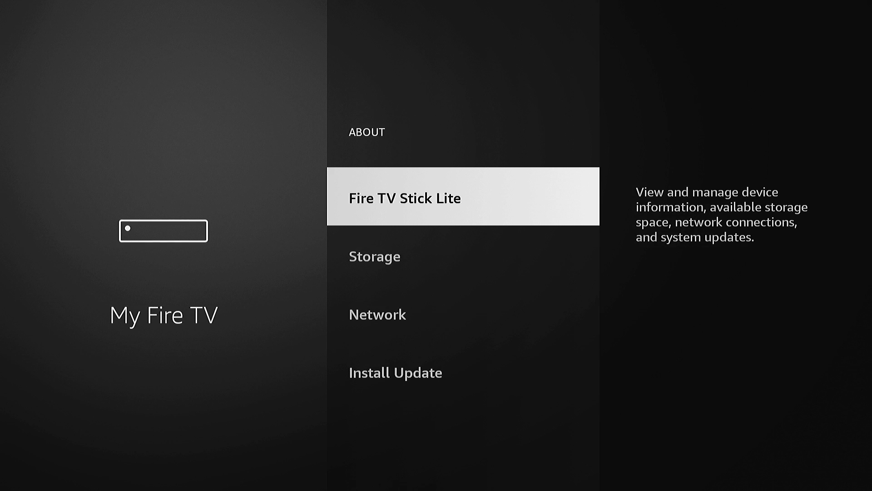
pyautogui.press('Down')
pyautogui.press('Down')
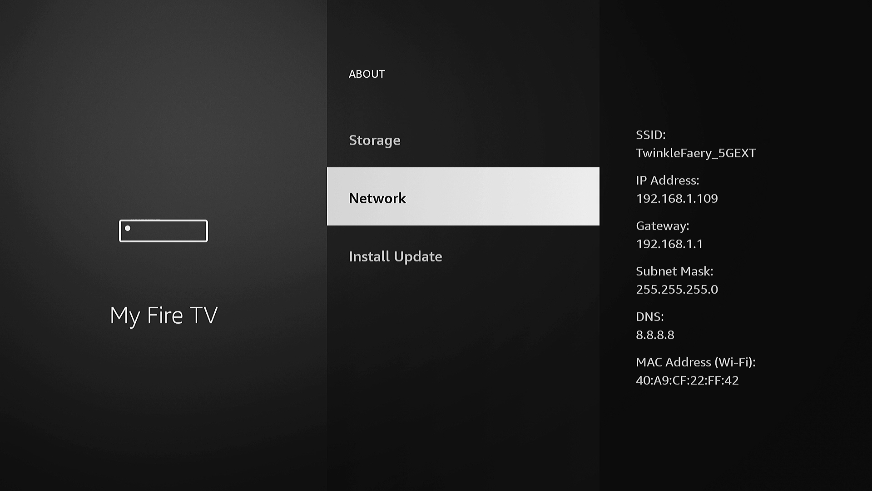